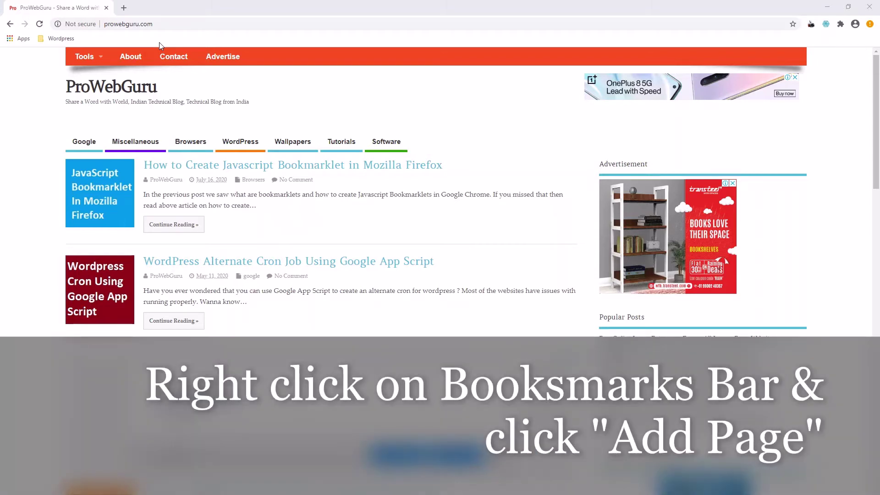
Step: Add bookmark B1 with address javascript:function b1() {alert("Hi");} b1(); and save it
right_click(159, 43)
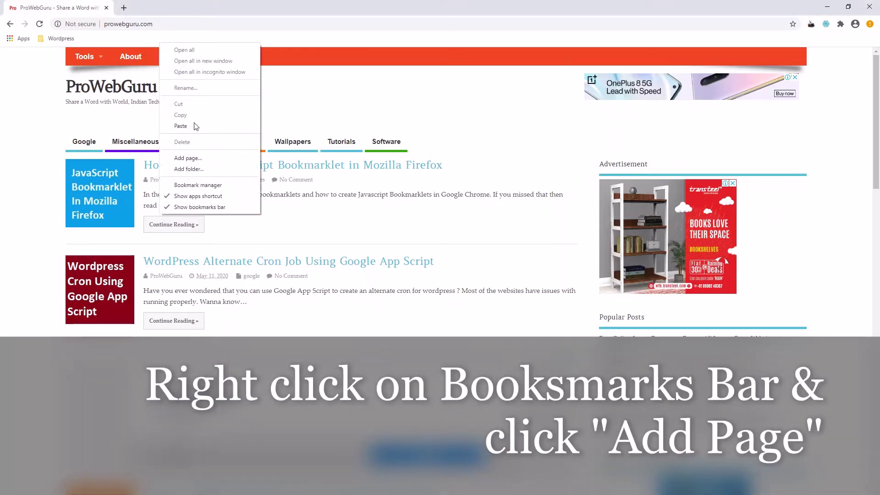
left_click(195, 159)
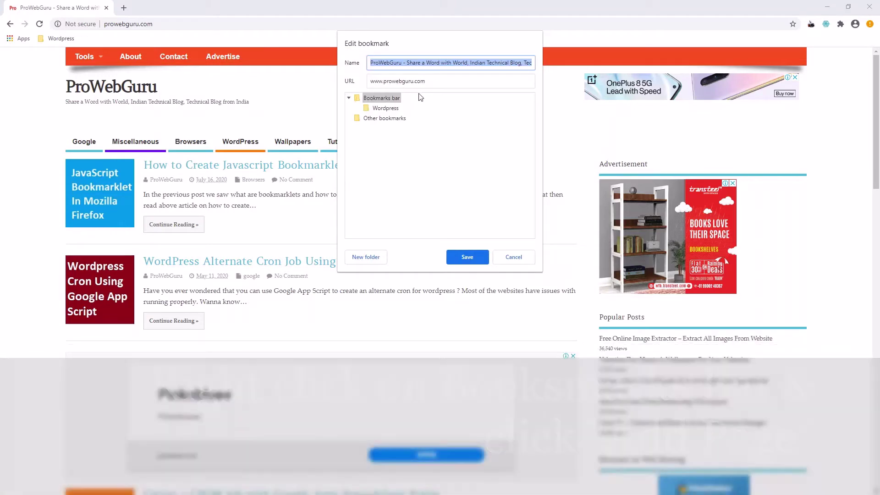
left_click(429, 80)
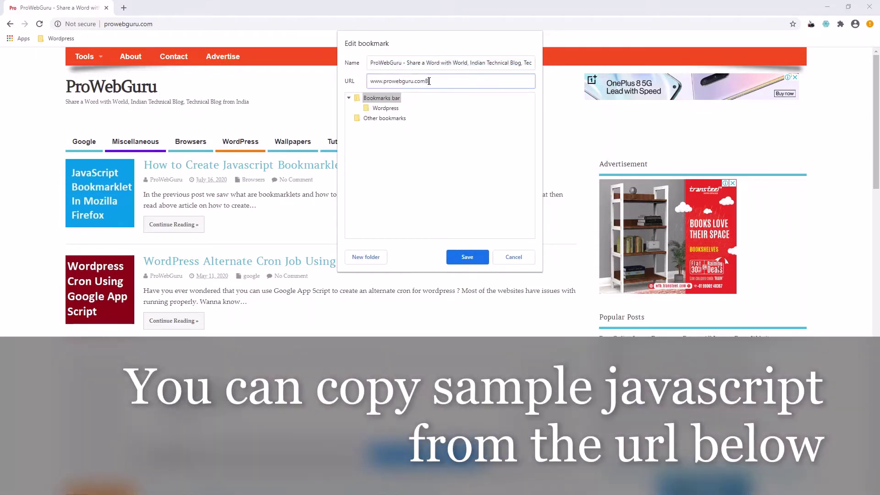
type("1")
left_click(446, 64)
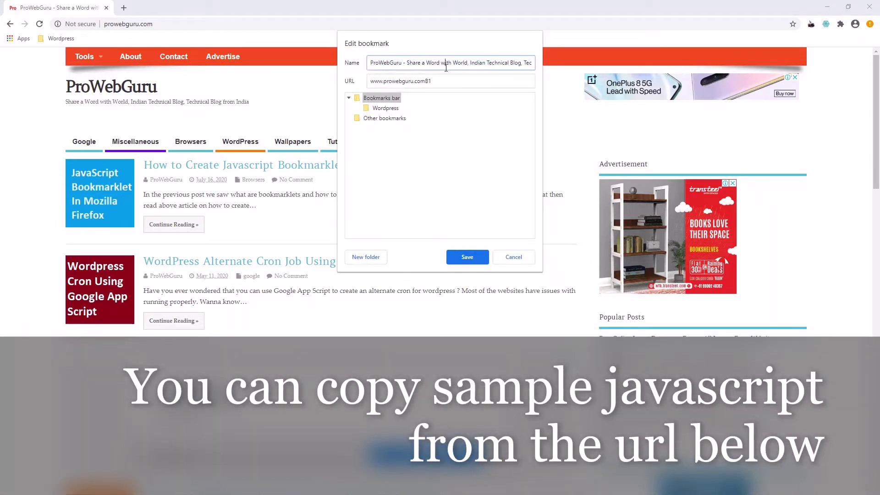
key("ctrl+a")
type("B1")
key("Tab")
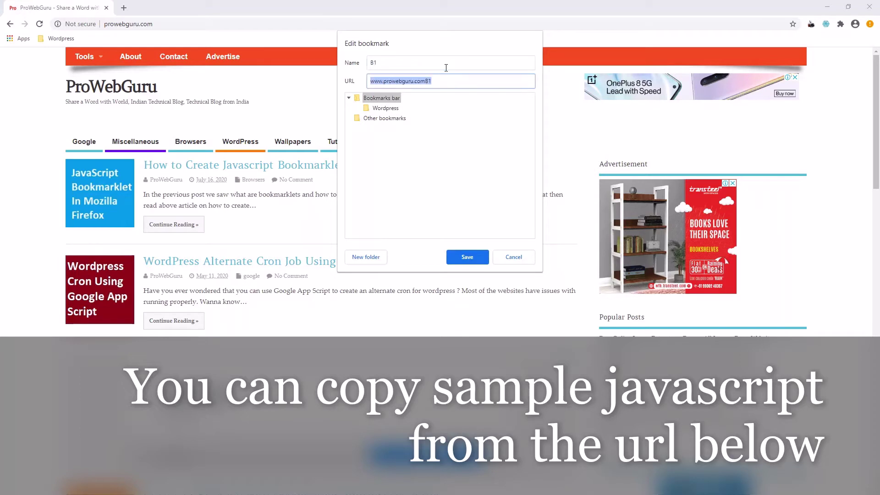
type("javascript:function b1() {alert(\"Hi\");} b1();")
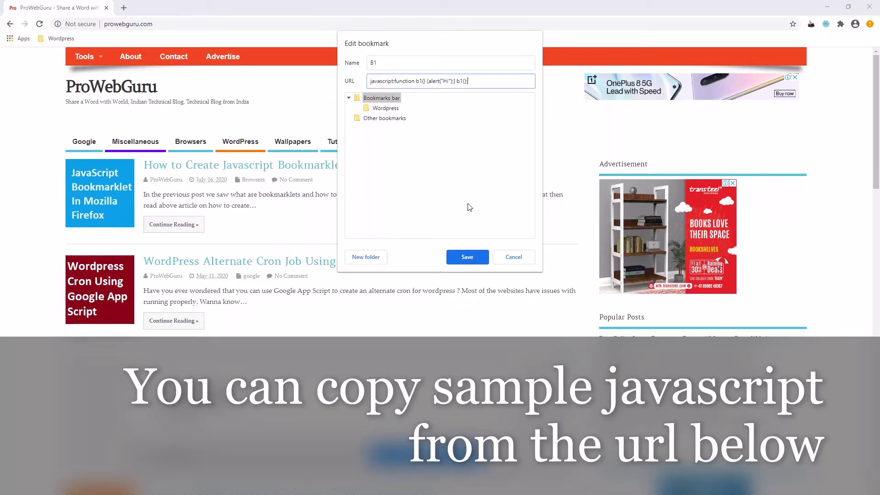
left_click(467, 257)
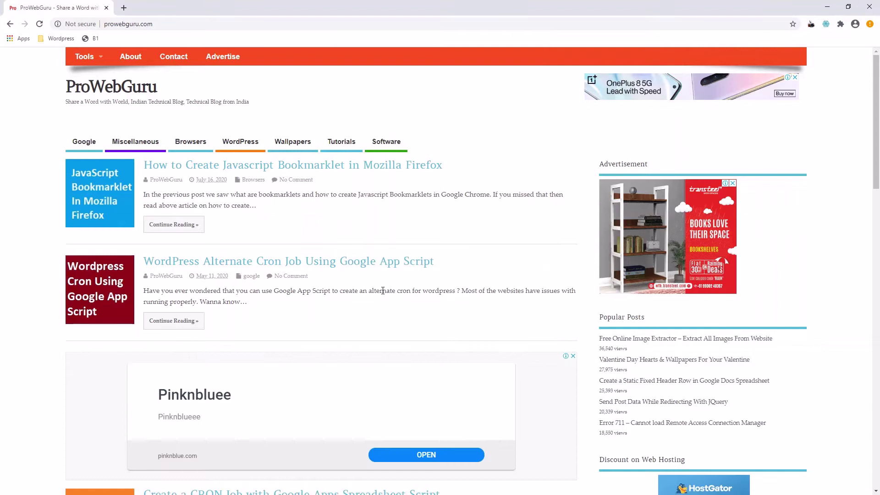
left_click(93, 38)
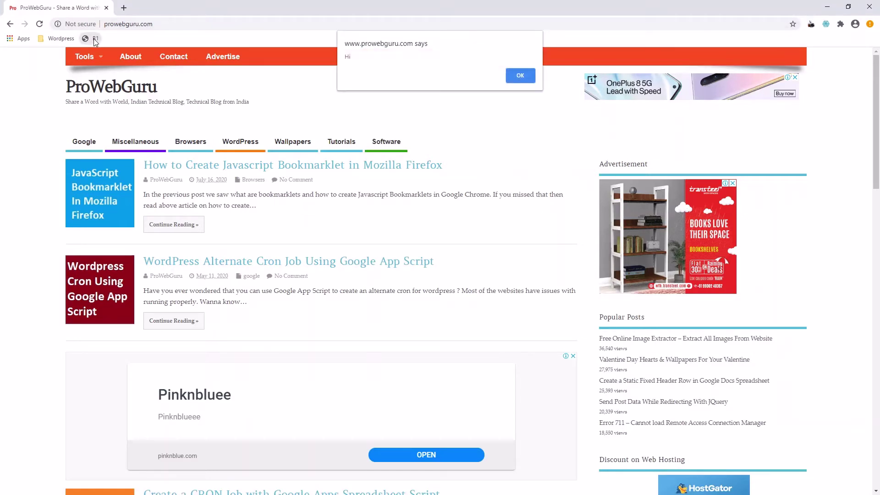
left_click(520, 76)
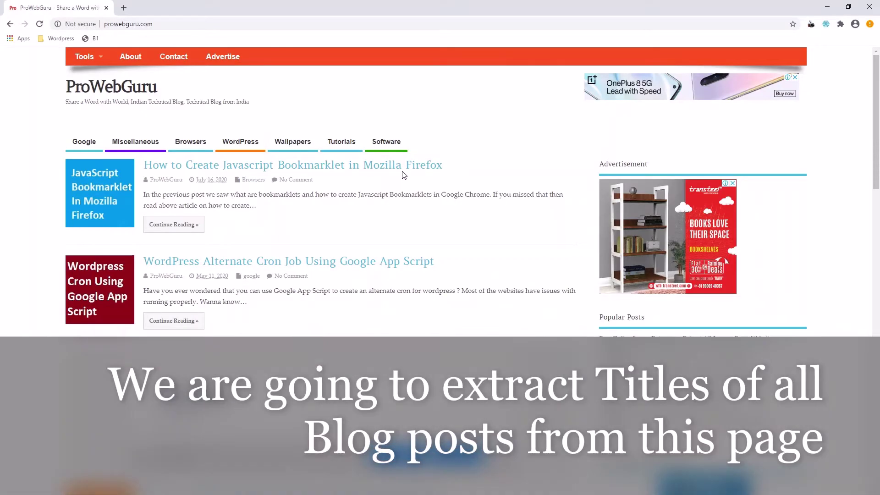
Step: Inspect the first post title link so DevTools shows its markup
right_click(385, 169)
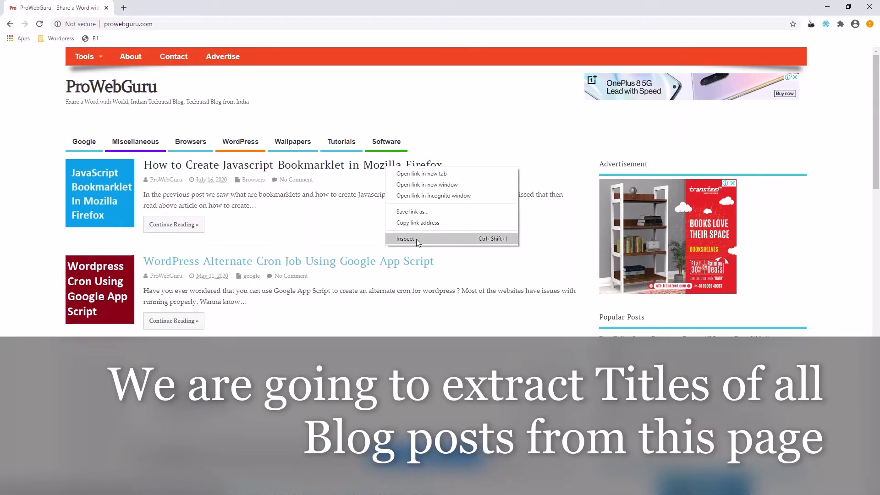
left_click(416, 239)
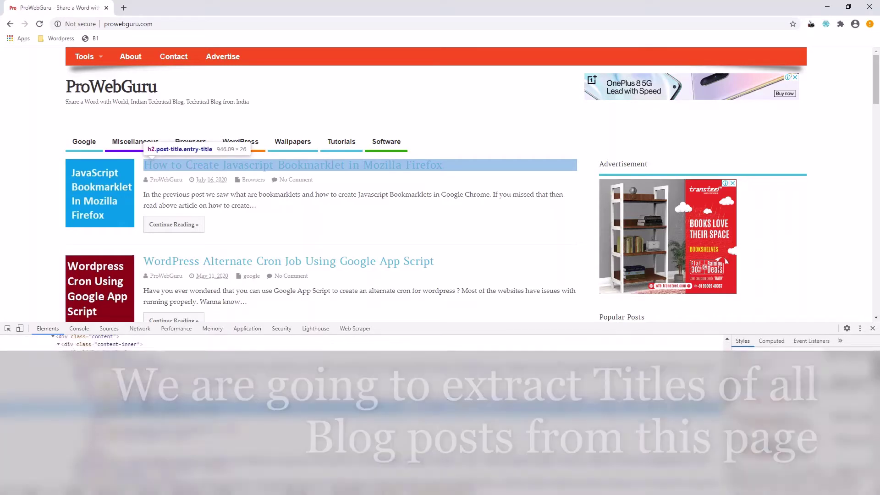
Step: Paste the post-title logging loop into the Console and select getElementsByClassName
left_click(77, 329)
type("var titles = document.getElementsByClassName(\"post-title\"); for(var i=0;i<titles.length;i++) {     console.log(titles[i].innerText); }")
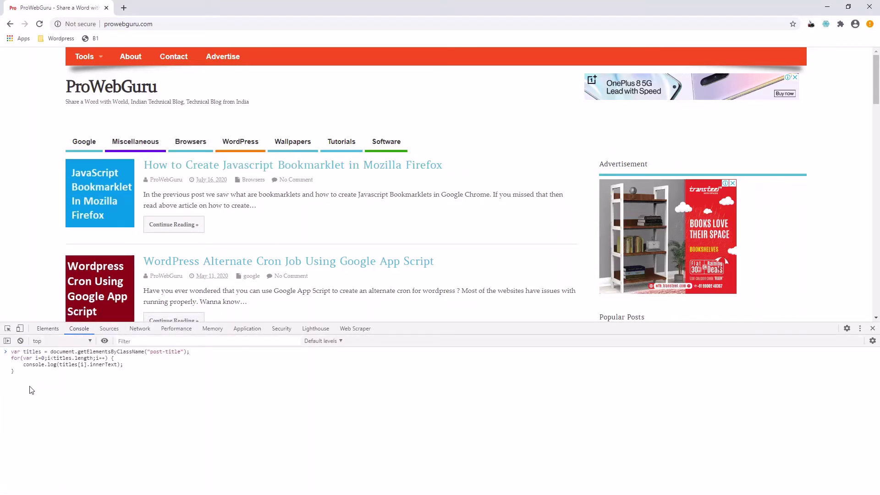
key("ctrl+a")
left_click(124, 352)
double_click(123, 352)
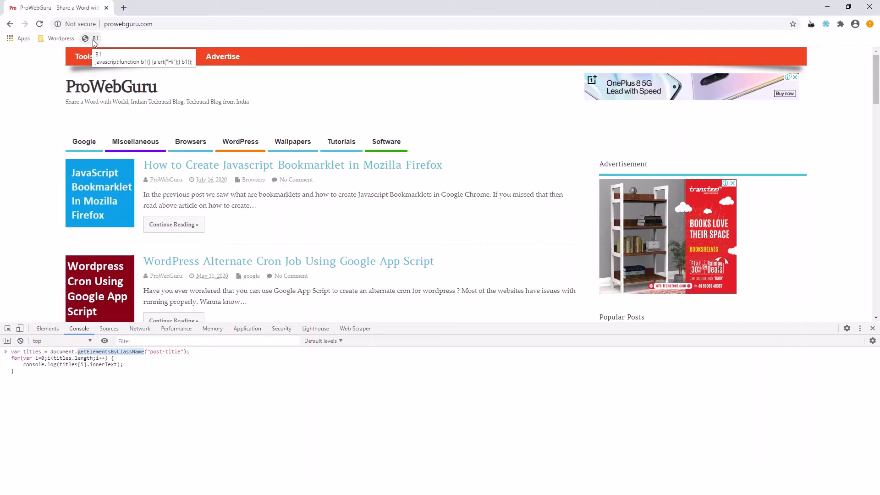
Step: Edit B1 and replace alert("Hi"); in its address with the title-logging code
right_click(94, 41)
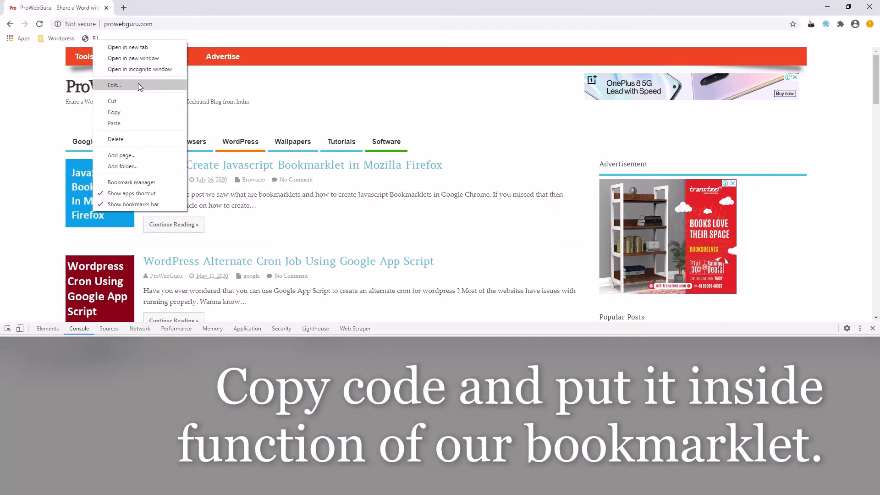
left_click(138, 86)
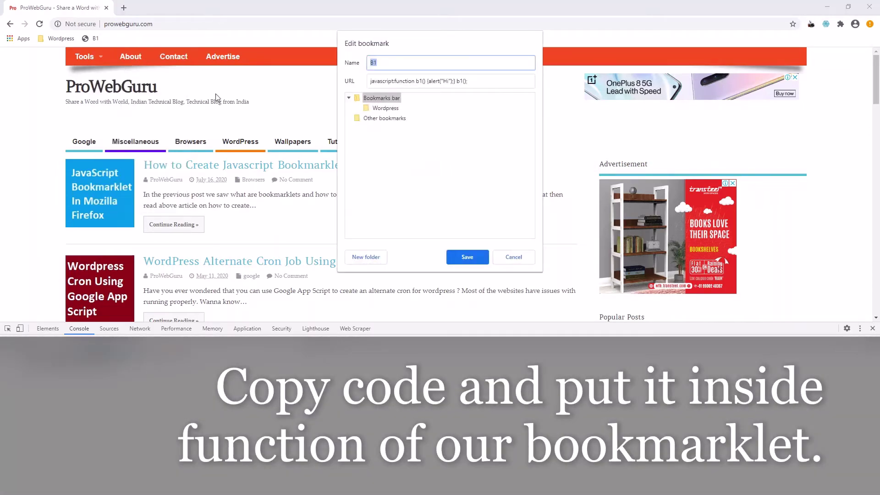
left_click(428, 81)
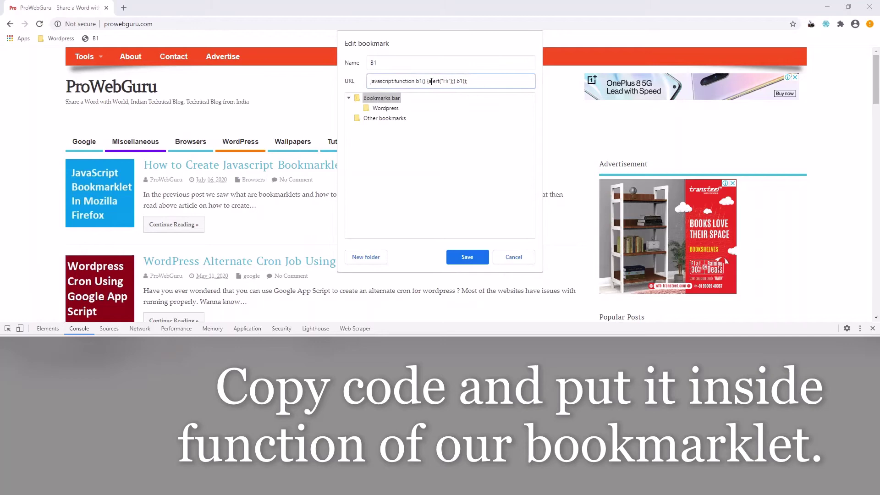
left_click(455, 82, "shift")
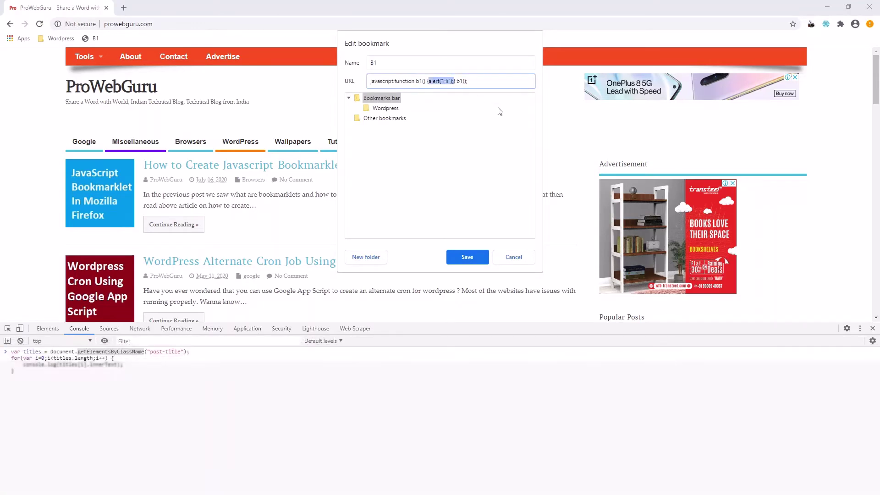
key("ctrl+v")
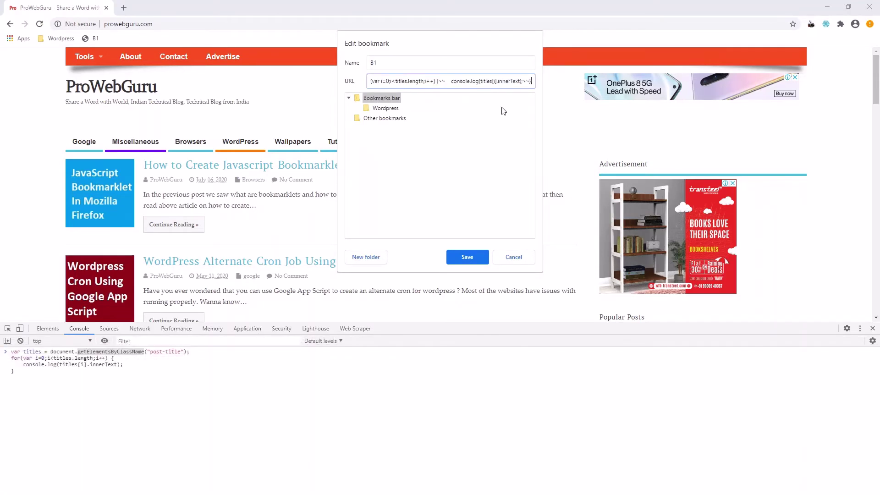
Step: Remove the line breaks and extra spaces so the bookmarklet code sits on one line
key("BackSpace")
key("BackSpace")
key("BackSpace")
key("BackSpace")
key("BackSpace")
key("BackSpace")
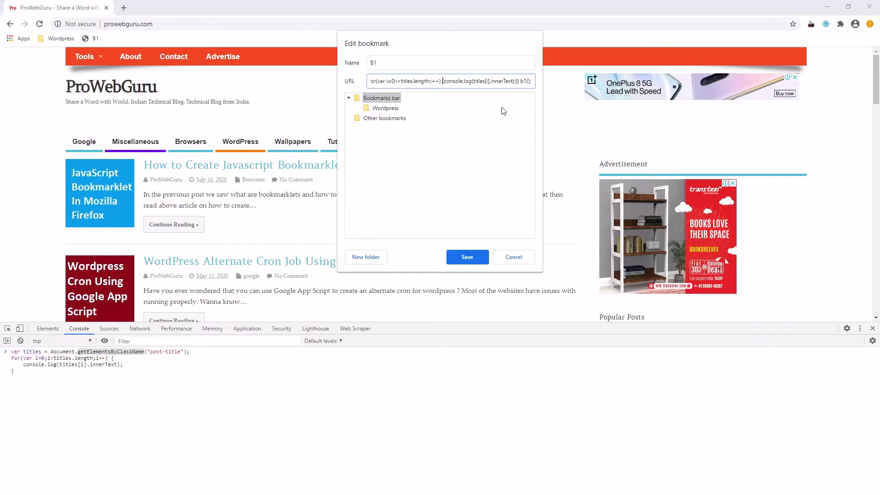
key("Left")
key("Left")
key("Left")
key("Left")
key("Left")
key("Left")
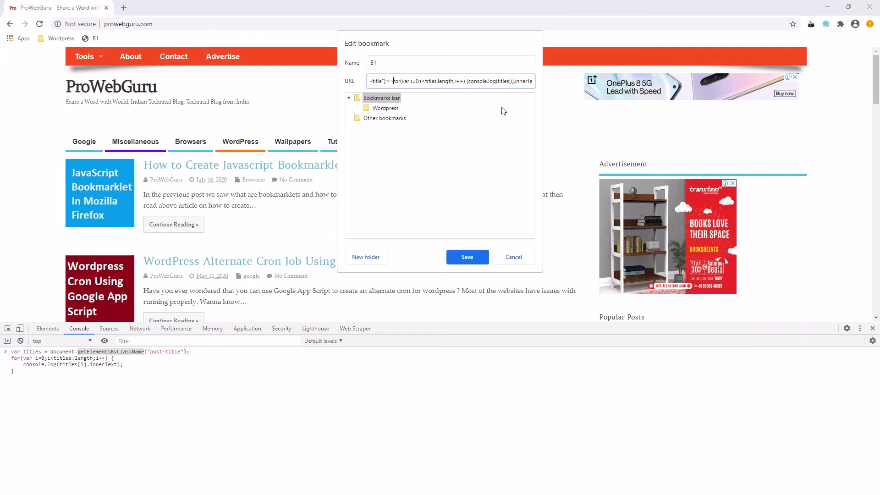
key("BackSpace")
key("BackSpace")
key("Left")
key("Left")
key("Left")
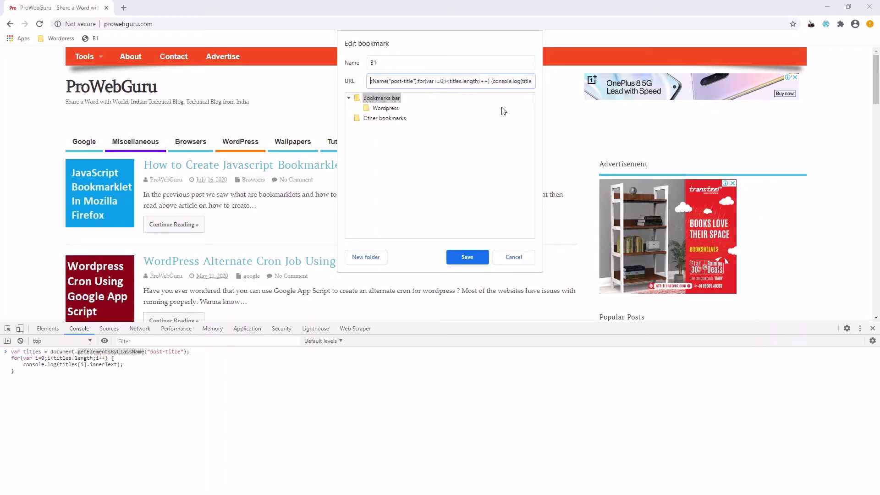
key("Left")
key("Left")
key("Left")
key("Left")
key("Left")
key("Left")
key("Left")
key("Left")
key("Left")
key("Left")
key("Left")
key("Left")
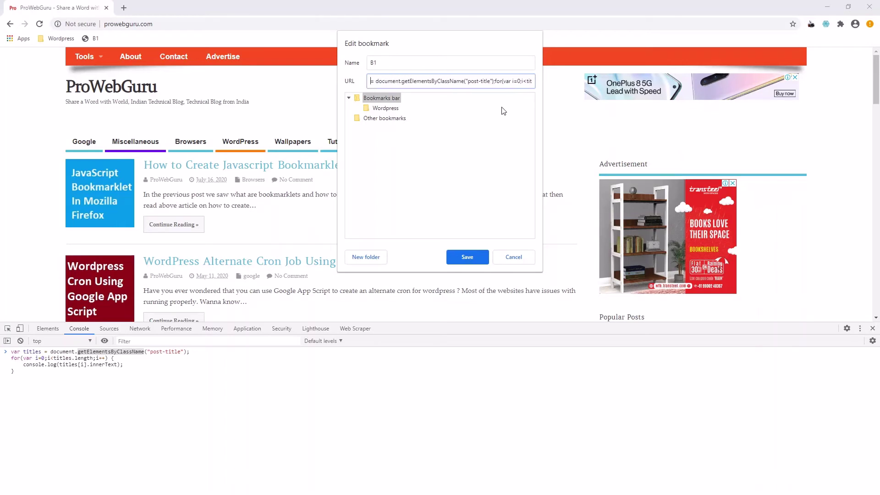
key("Left")
key("Left")
key("Left")
key("Left")
key("Left")
key("Left")
key("Left")
key("Left")
key("Left")
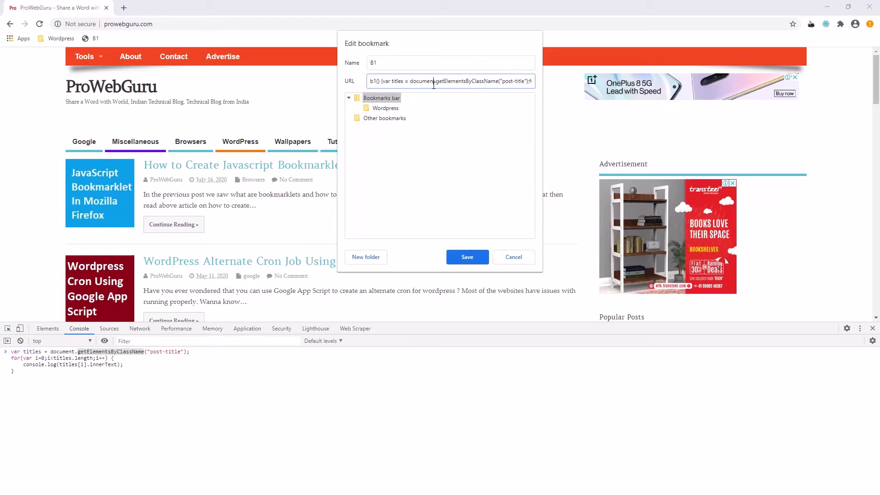
left_click(433, 81)
Step: Save the updated B1 bookmarklet and clear the script from the console input
left_click(462, 256)
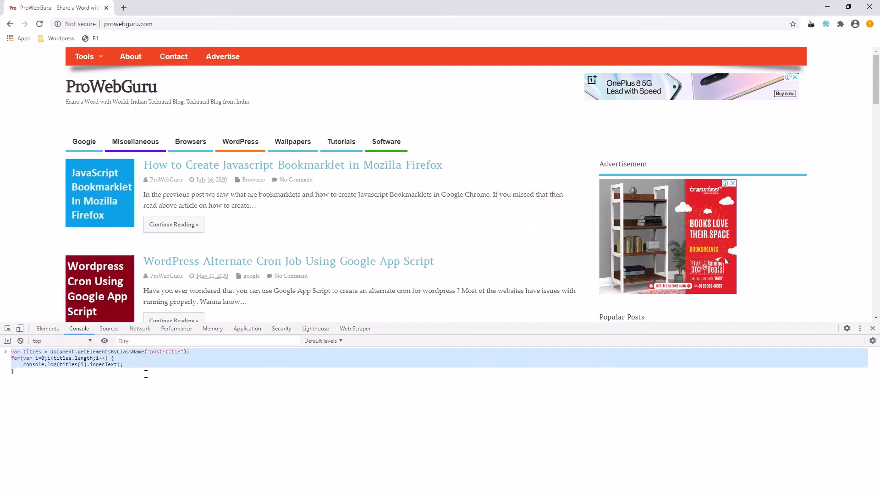
key("Delete")
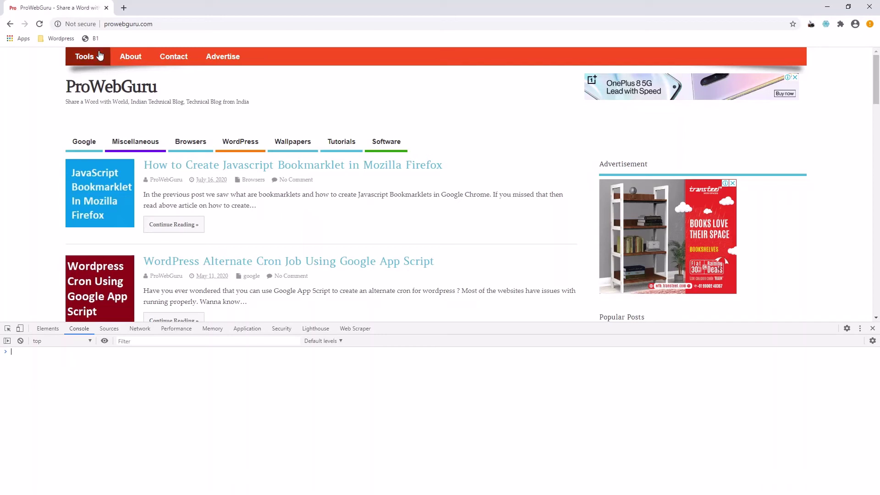
left_click(88, 41)
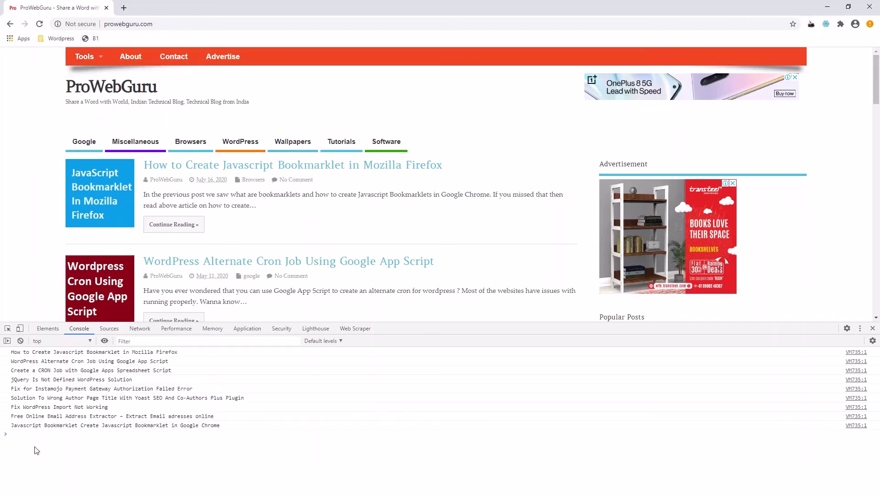